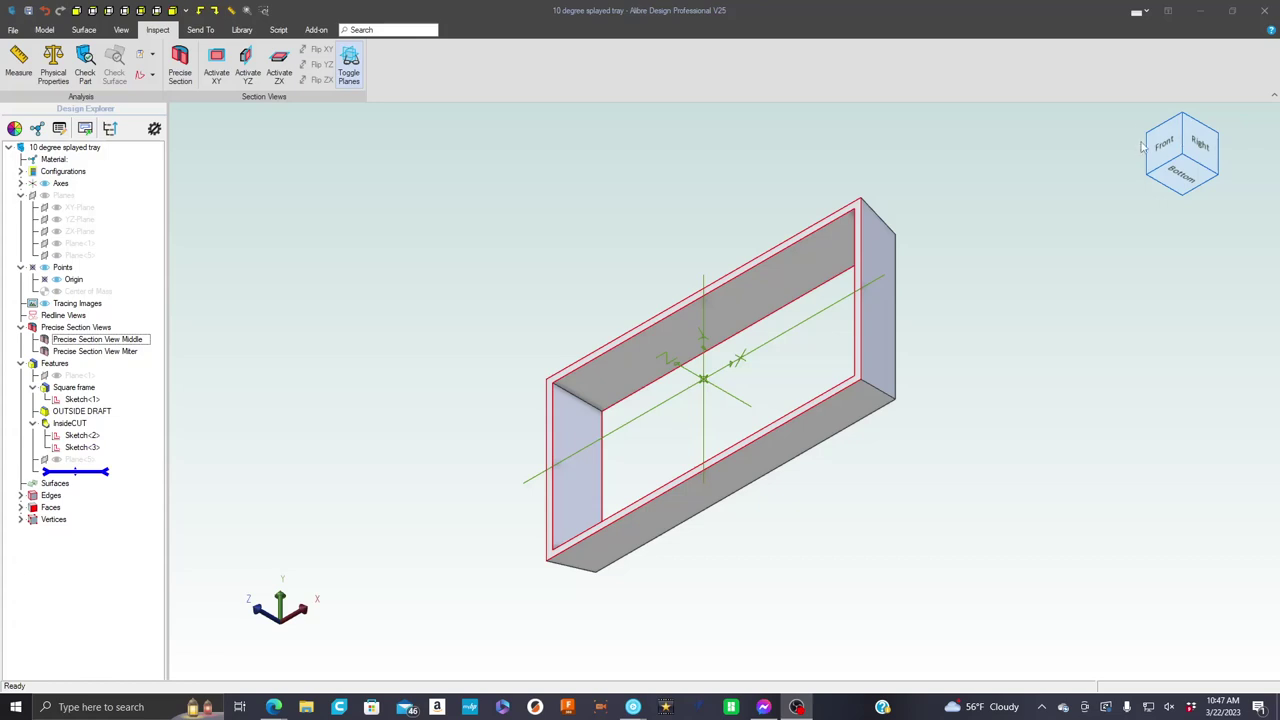
Orient the tray to the Bottom view and display its Precise Section View Middle.
click(1175, 150)
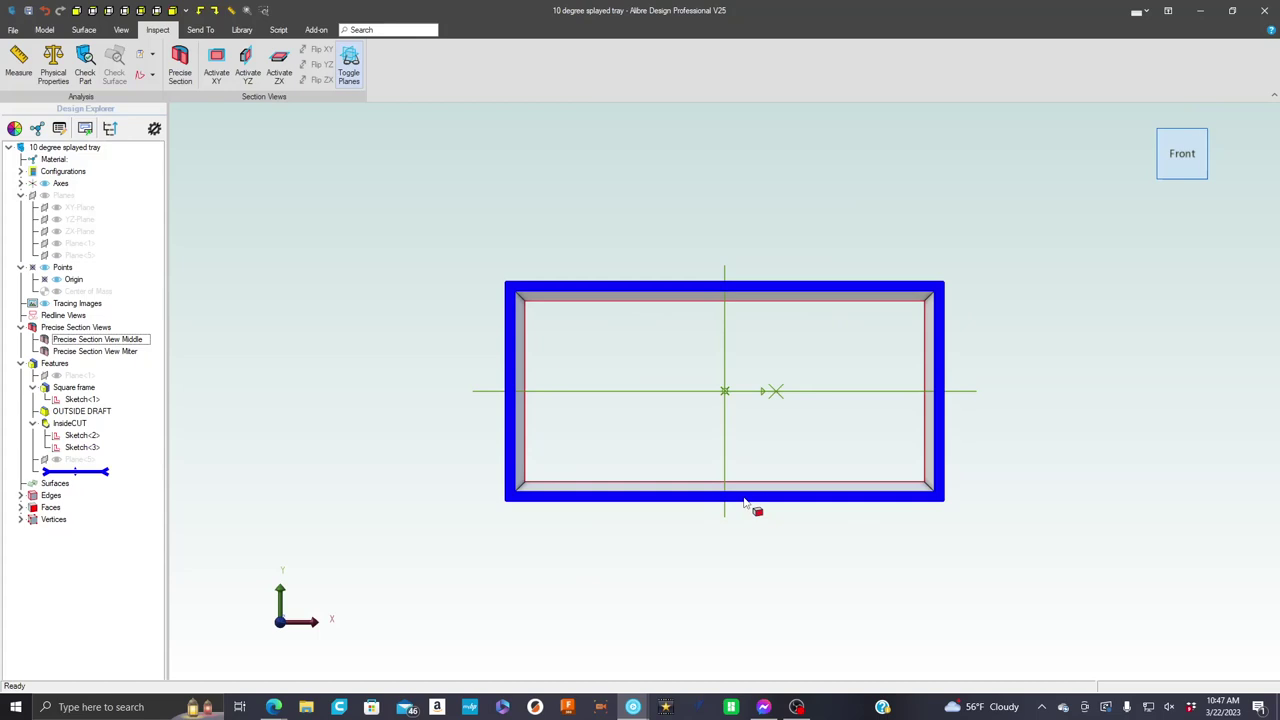
click(1183, 172)
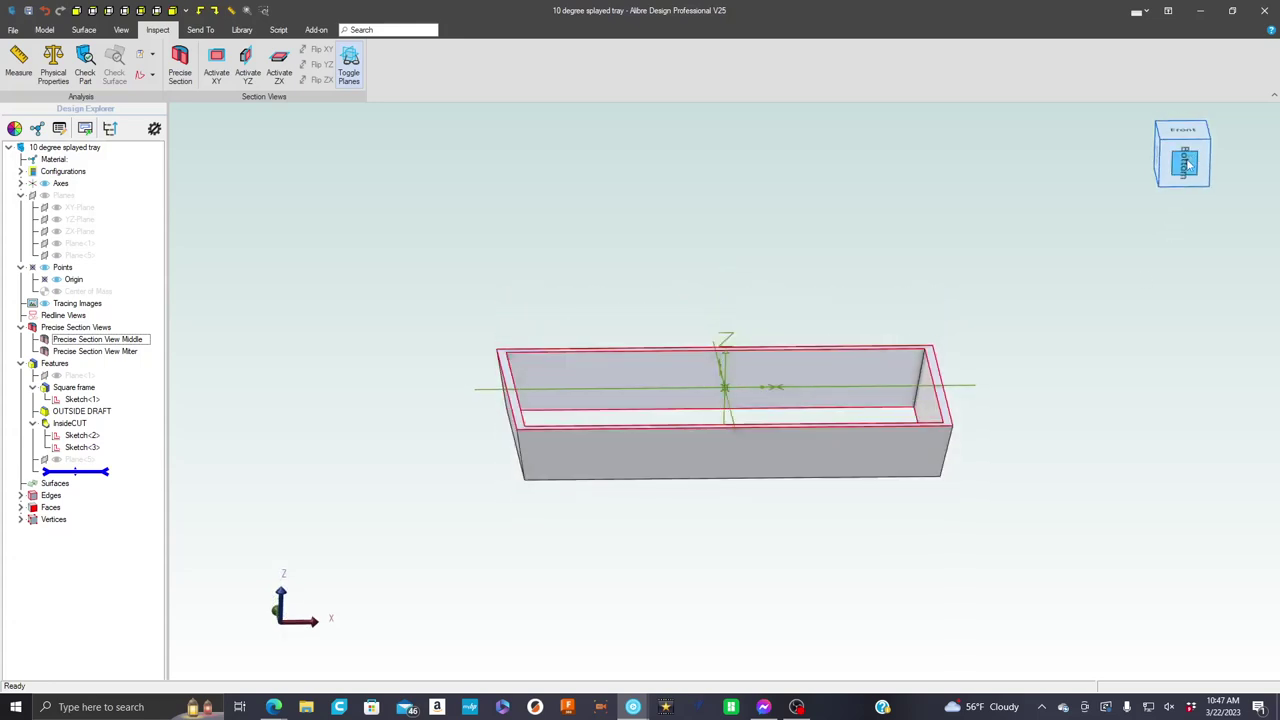
click(1185, 152)
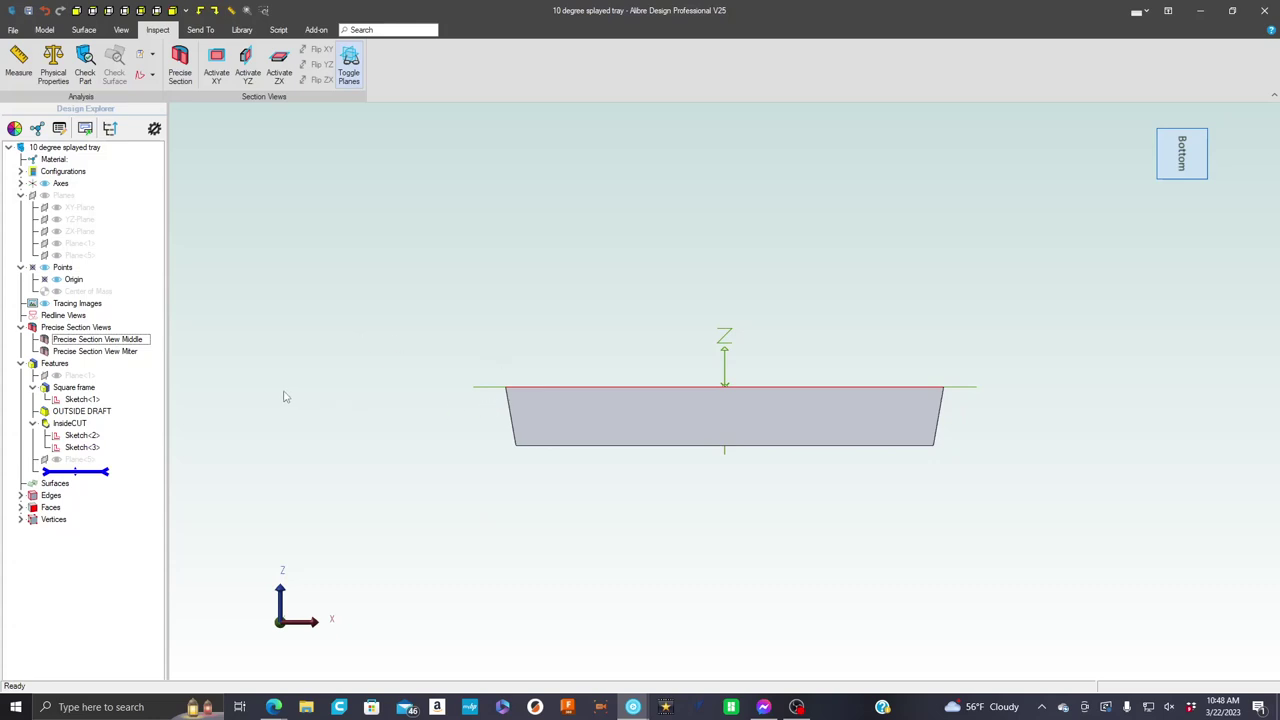
right_click(97, 345)
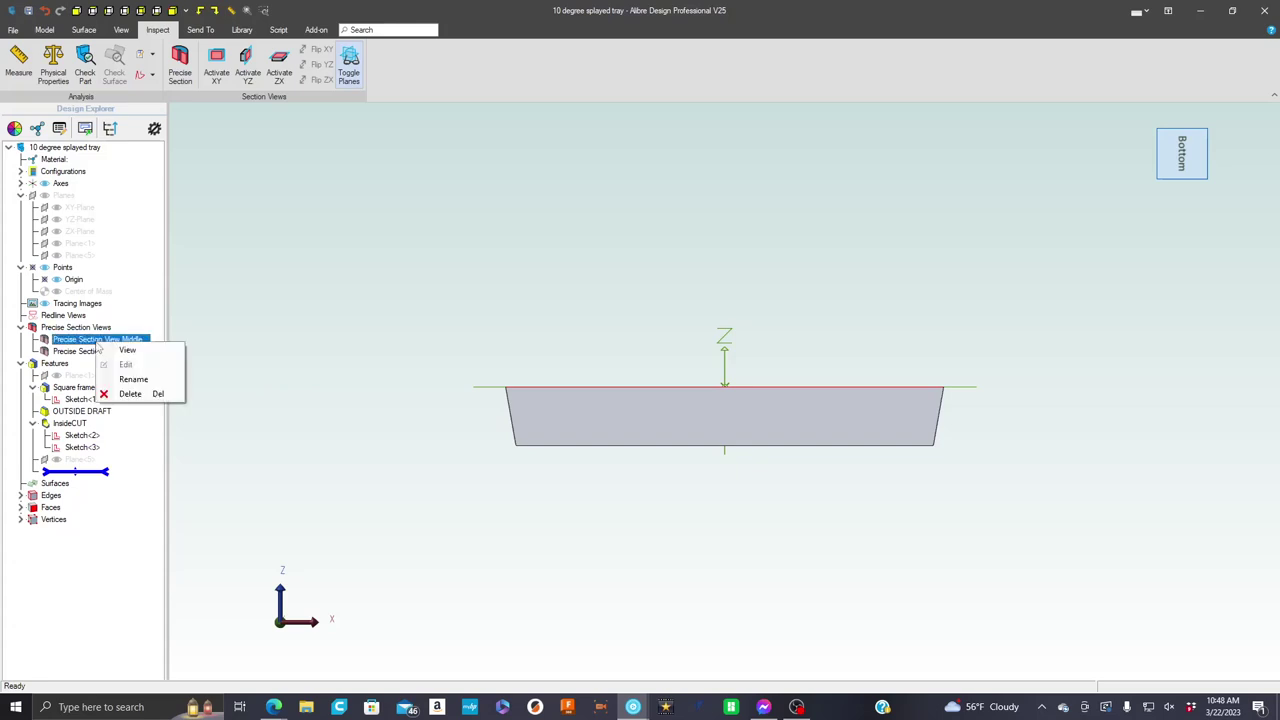
click(128, 350)
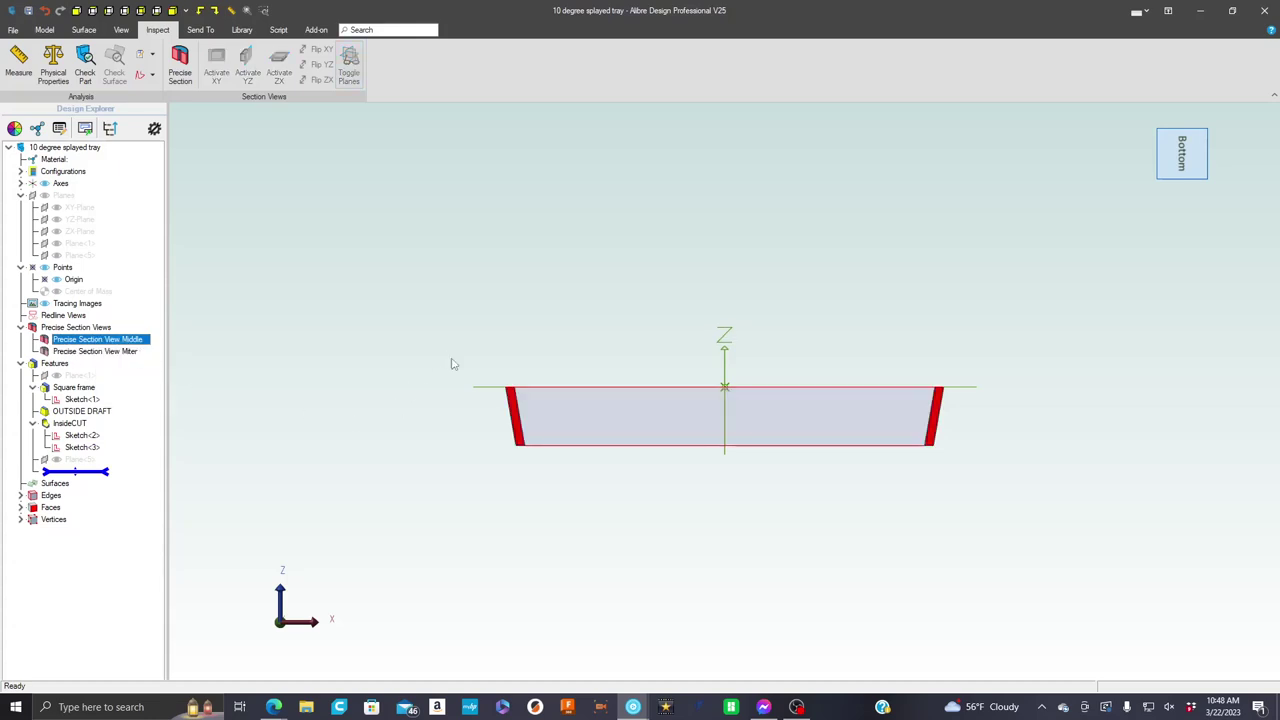
Measure the angle between the horizontal base edge and the outer sloping edge of the sectioned wall at the tray's negative-X end.
scroll(505, 438, up, 3)
scroll(509, 438, up, 2)
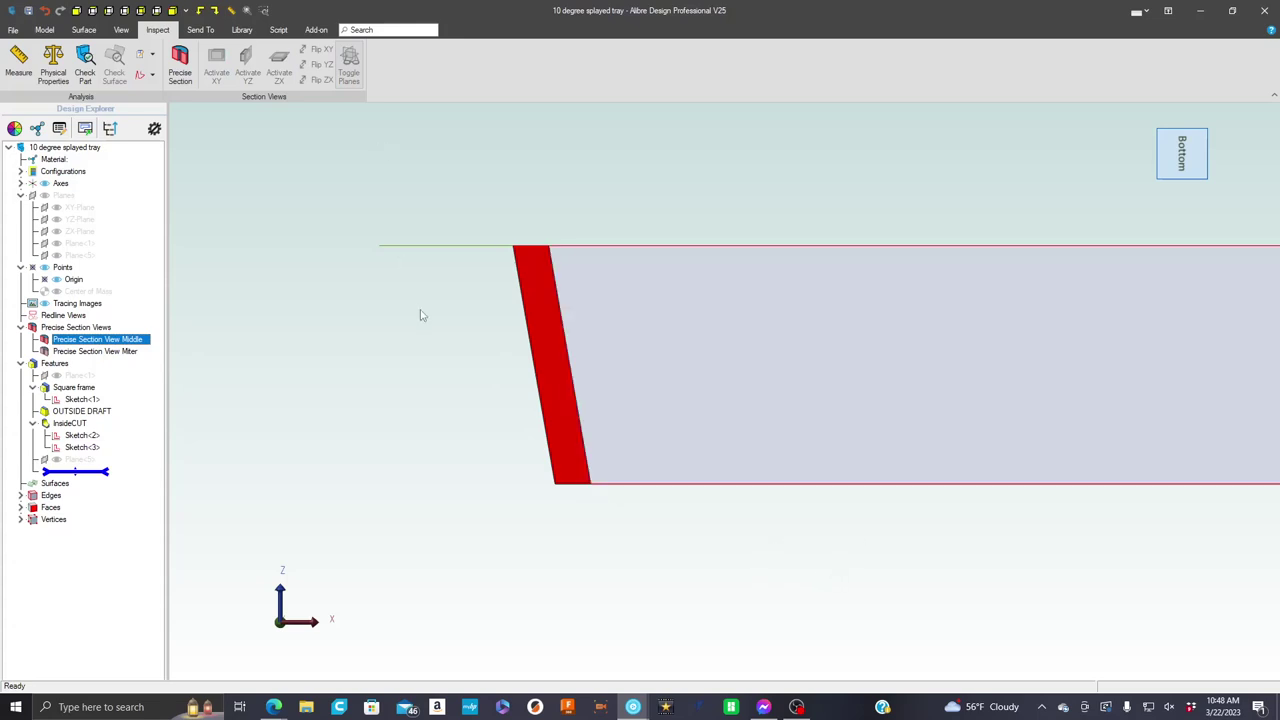
click(18, 60)
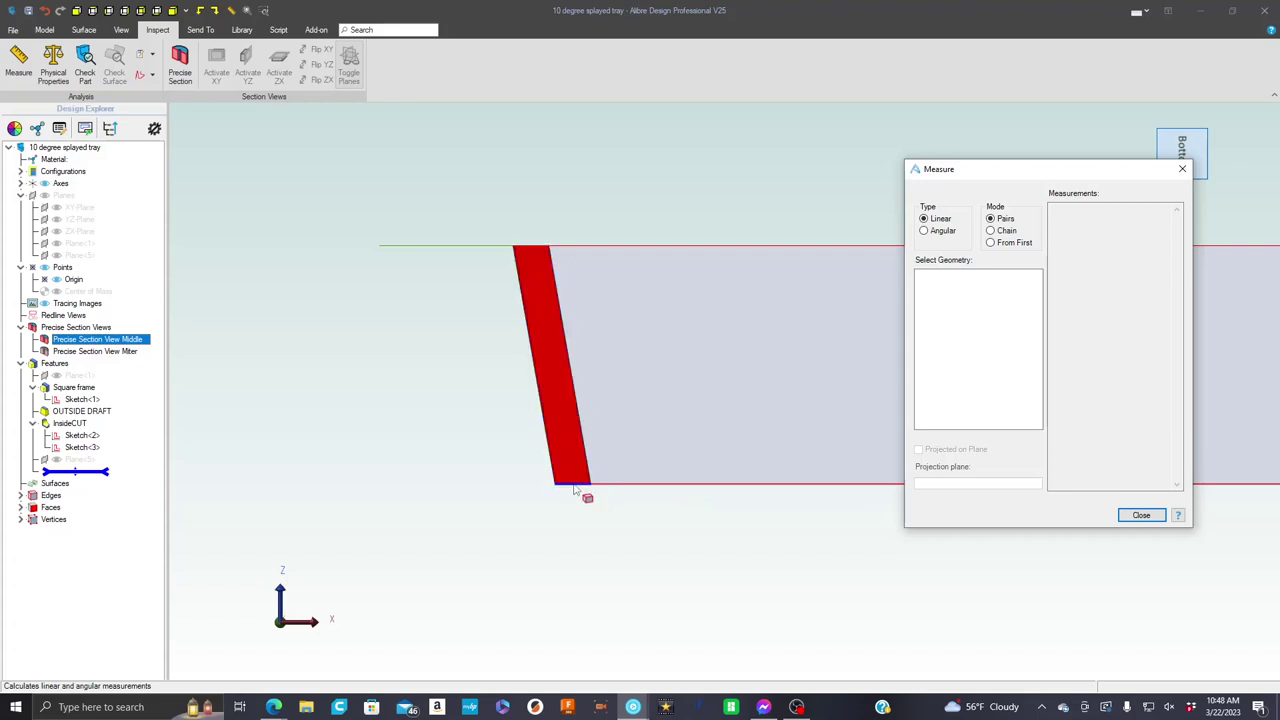
click(929, 232)
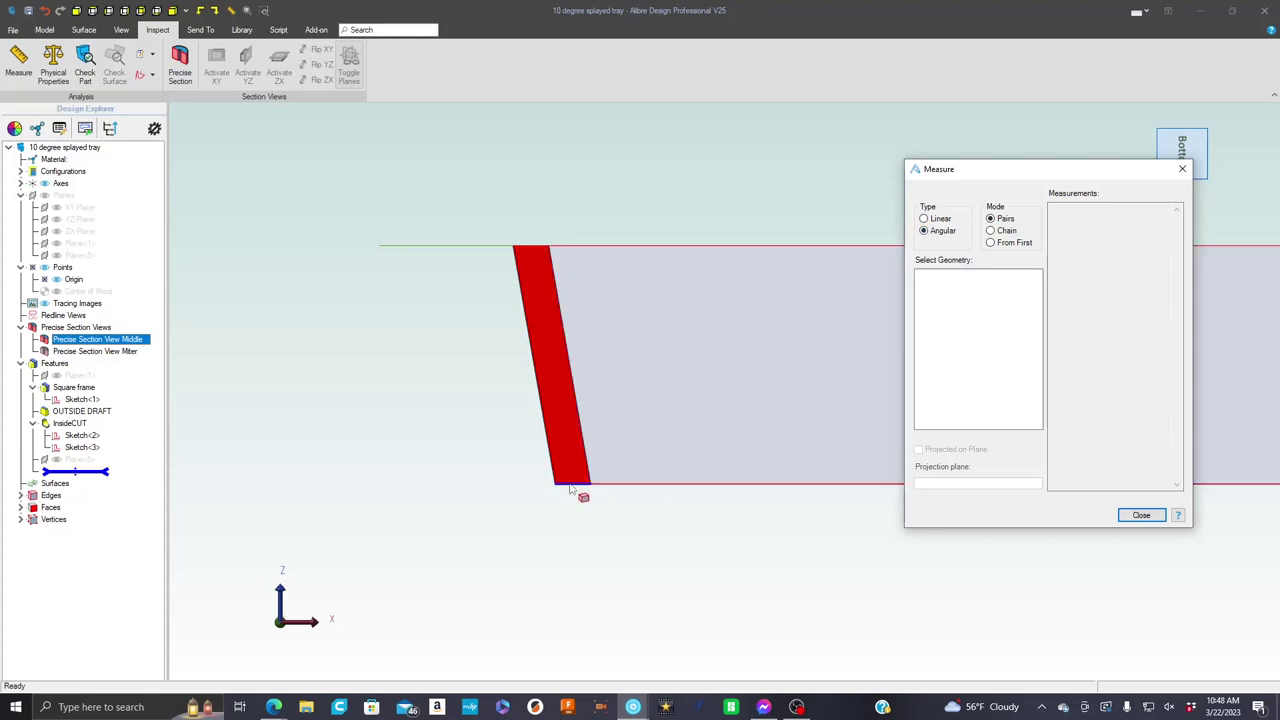
click(571, 486)
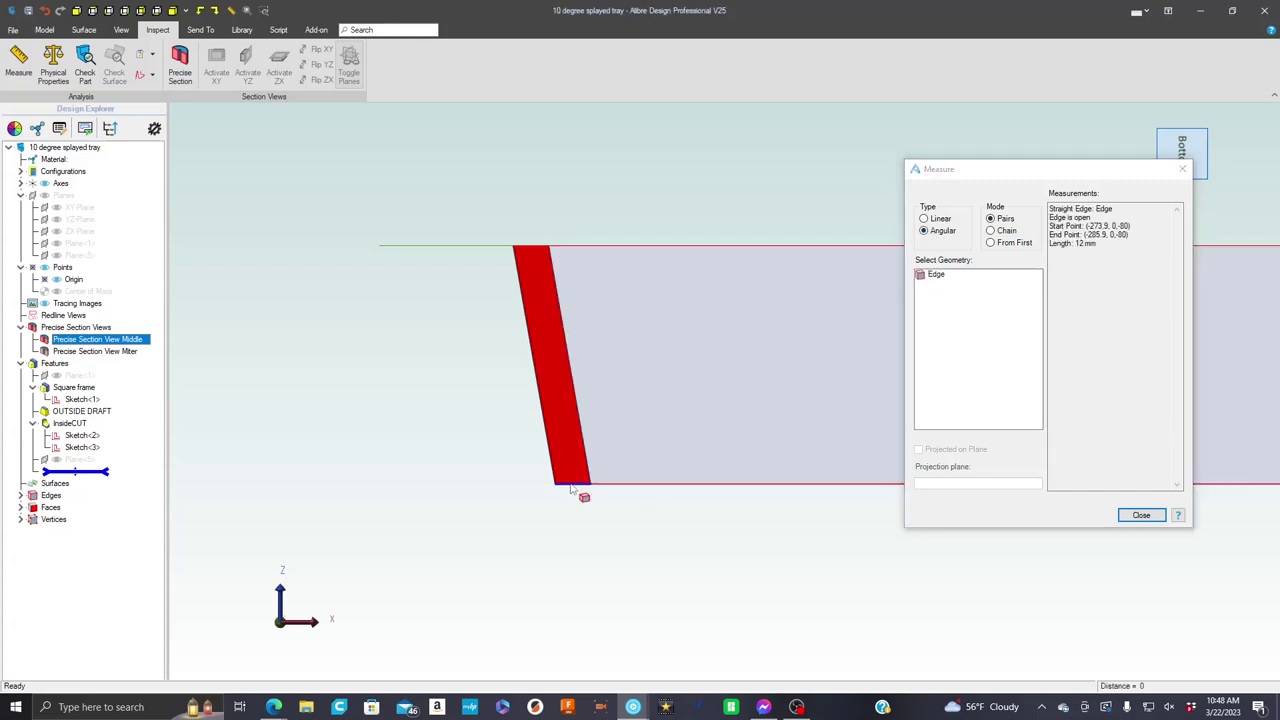
click(543, 425)
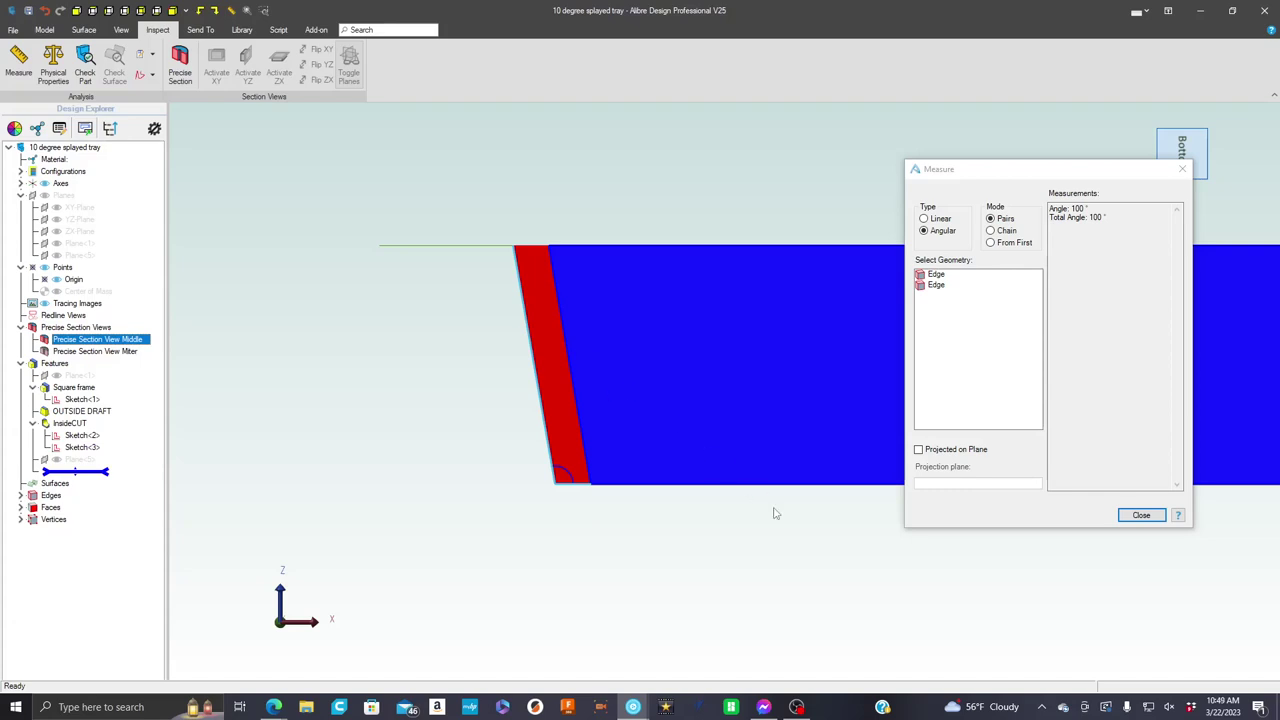
click(1131, 516)
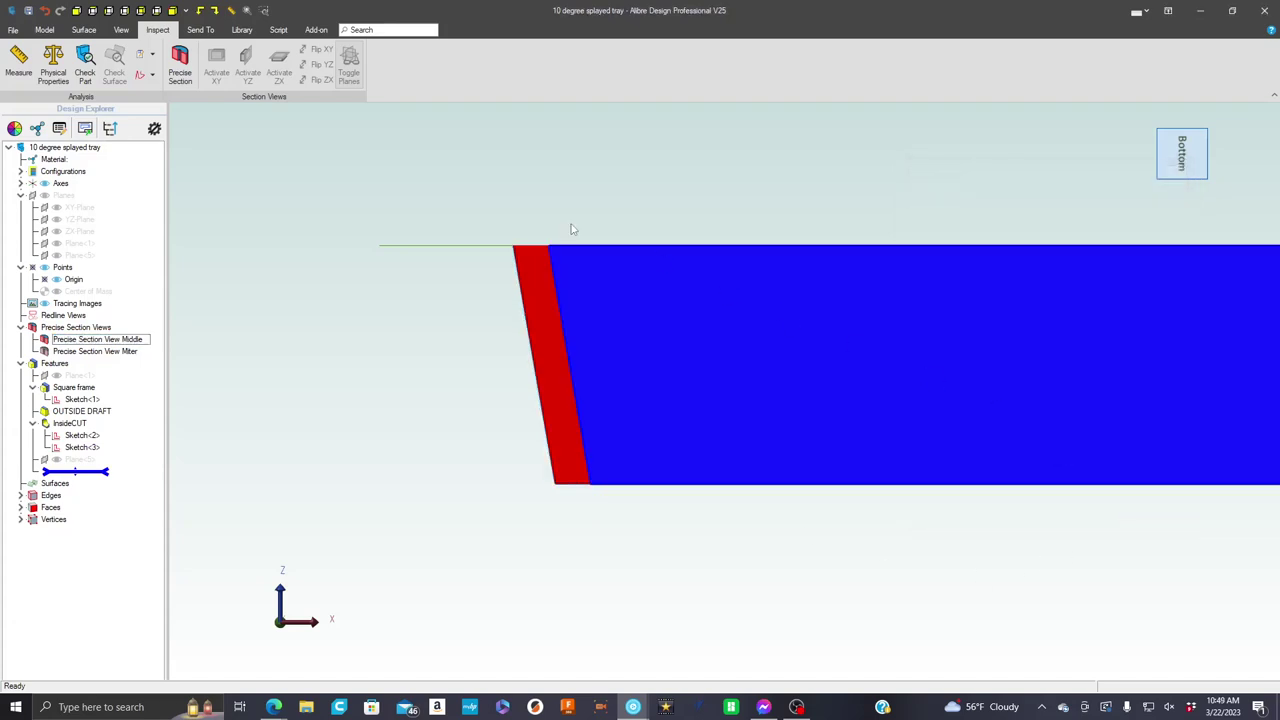
Turn off Precise Section View Middle and display Precise Section View Miter on the tray.
right_click(100, 341)
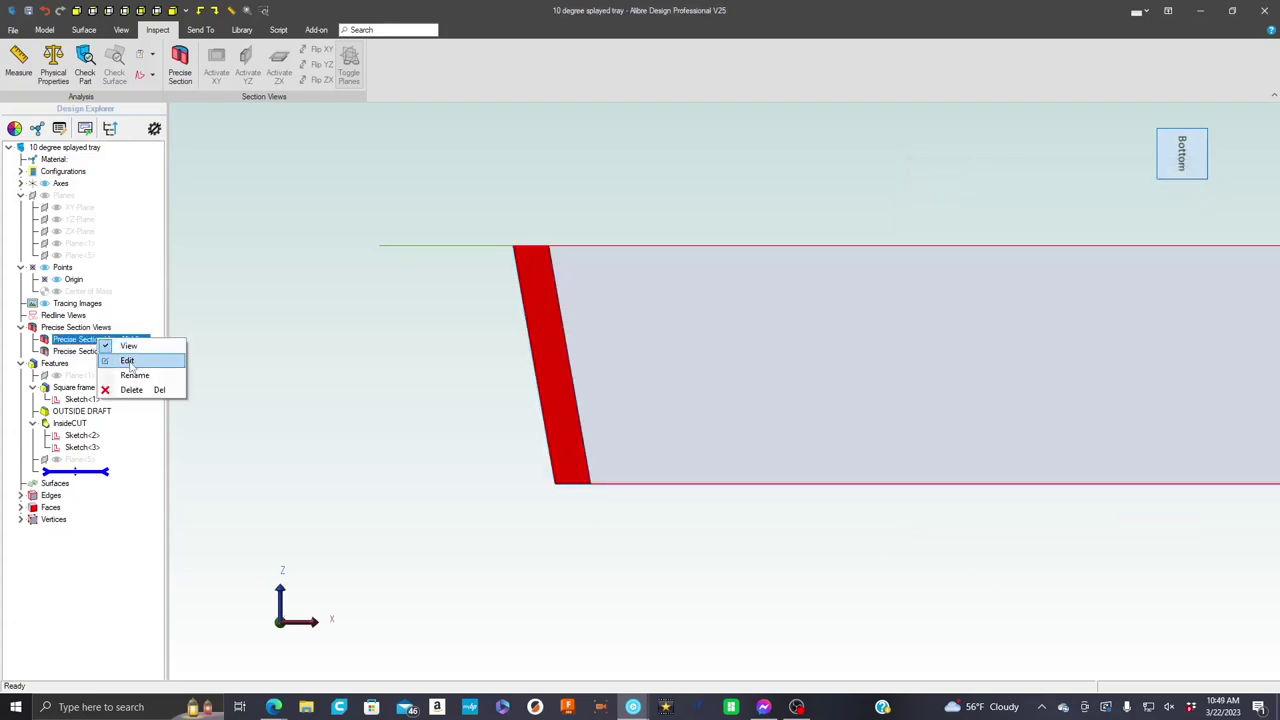
click(140, 346)
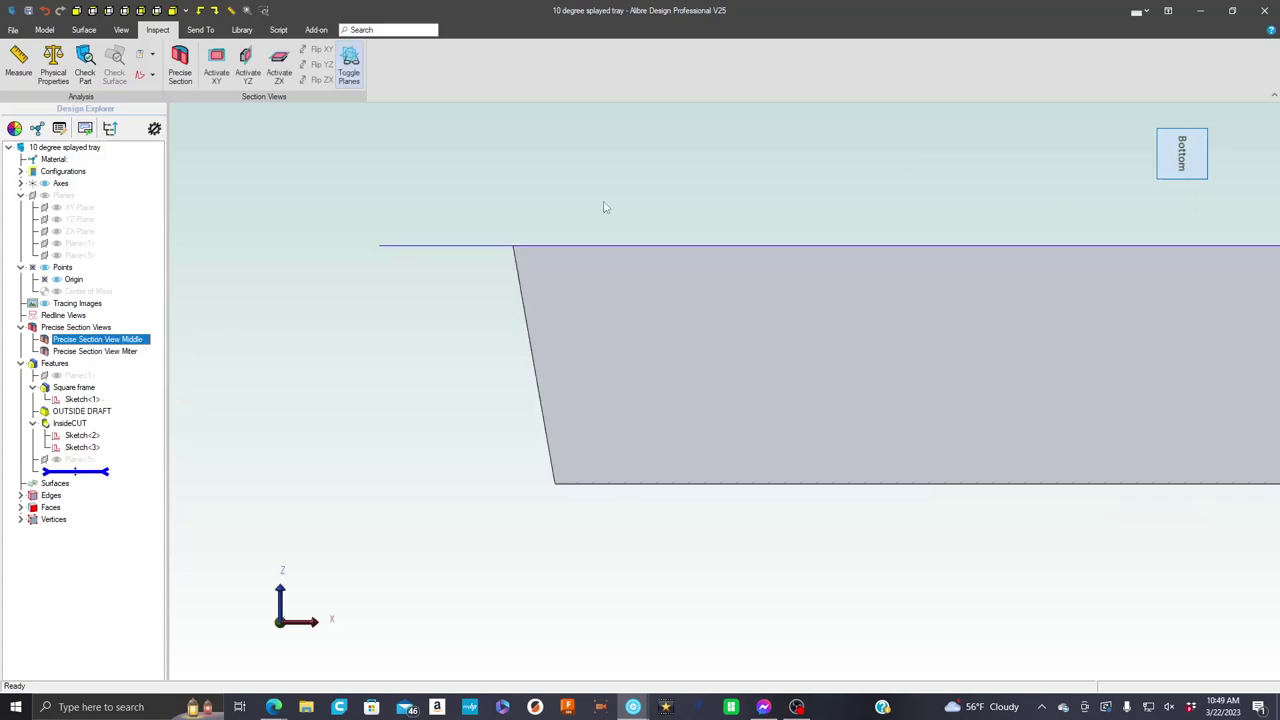
click(1163, 137)
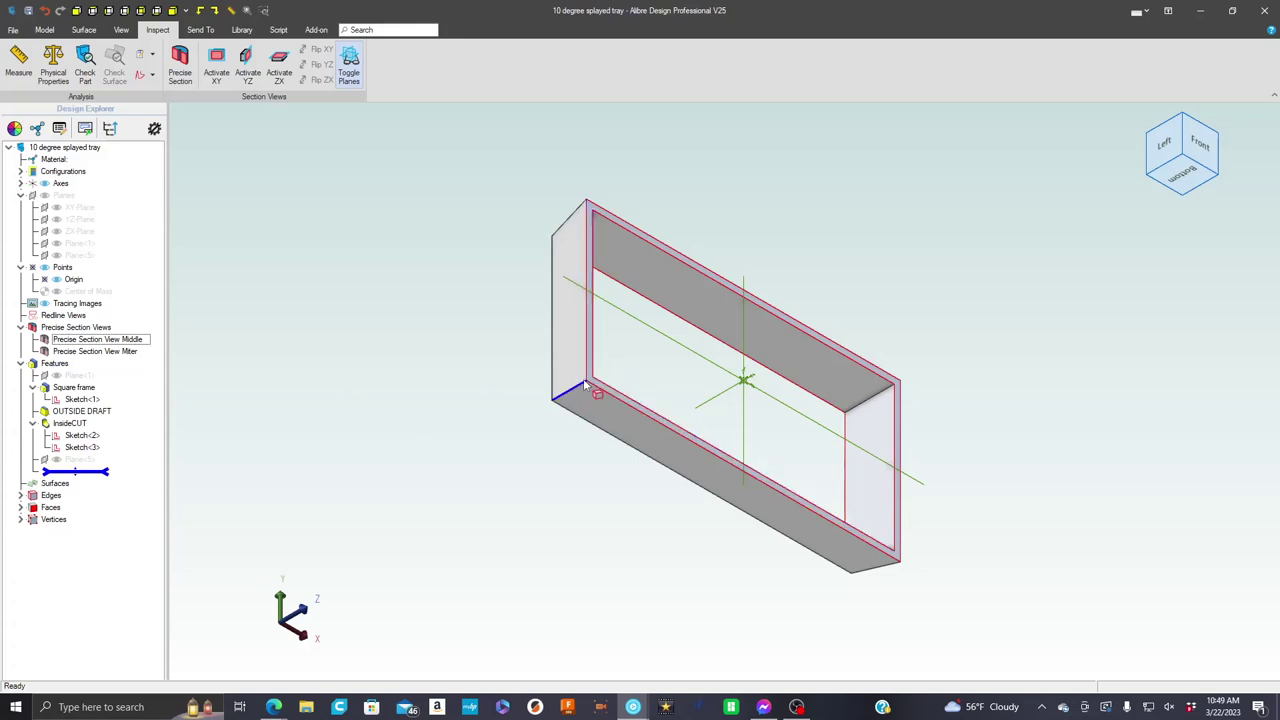
click(130, 352)
right_click(130, 352)
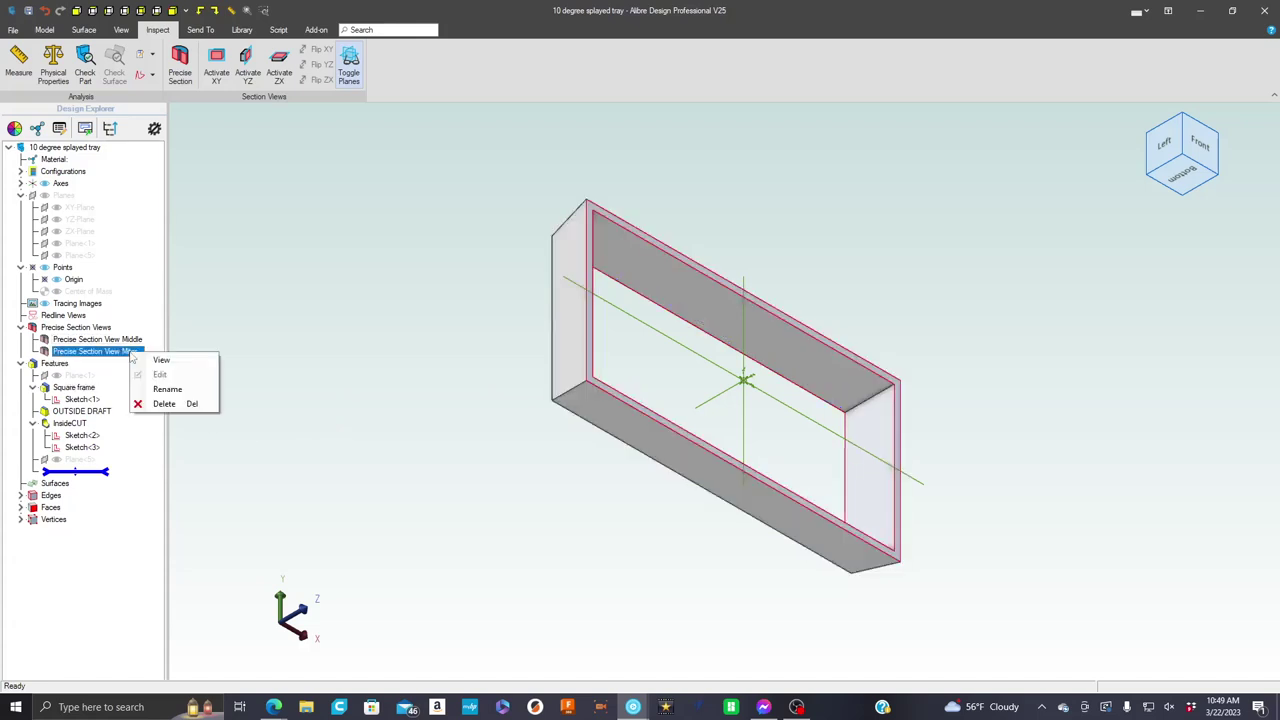
click(160, 358)
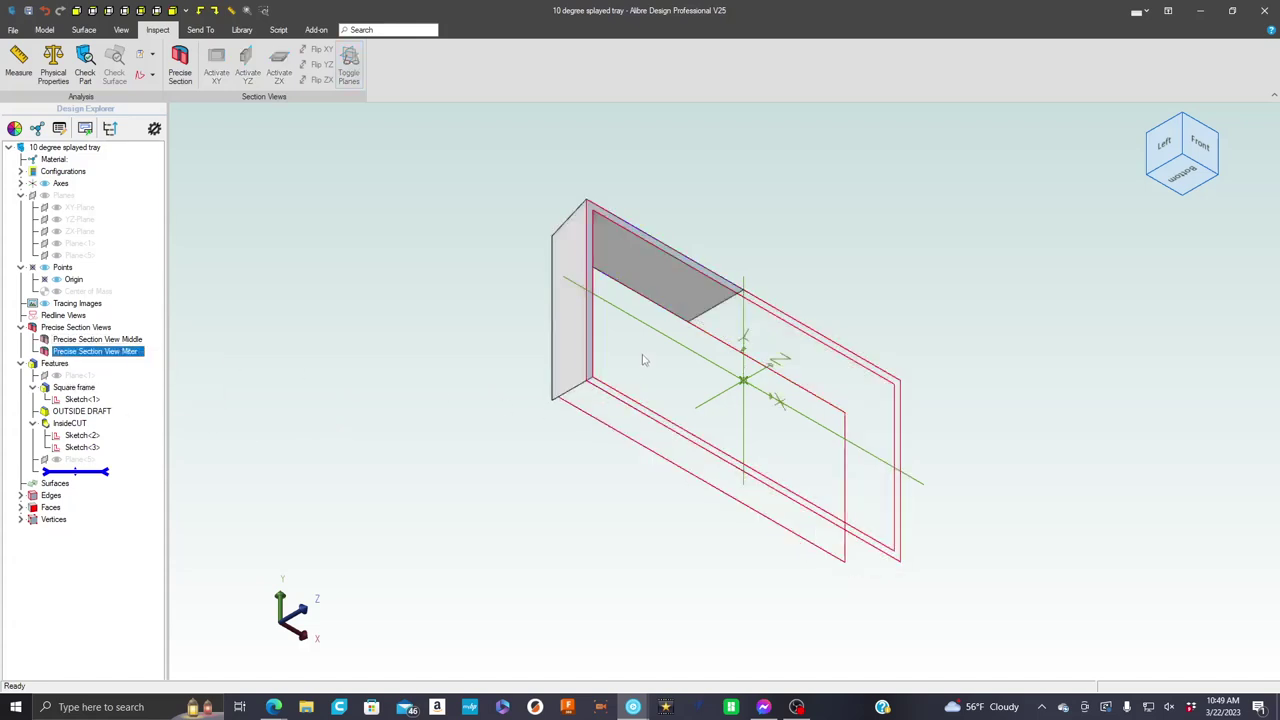
From the Right view, measure the angle between the end wall's long inner edge at the narrow opening and its sloping miter edge.
middle_drag(643, 360, 628, 337)
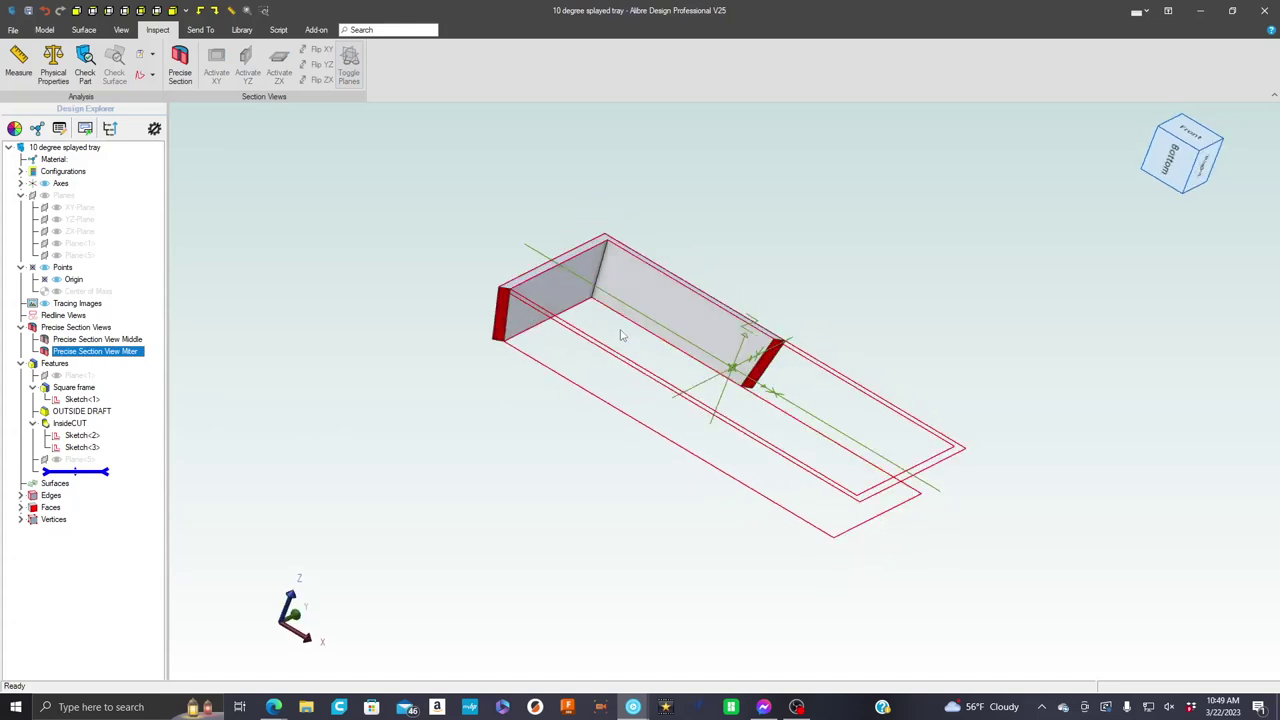
scroll(509, 312, up, 3)
scroll(512, 318, up, 2)
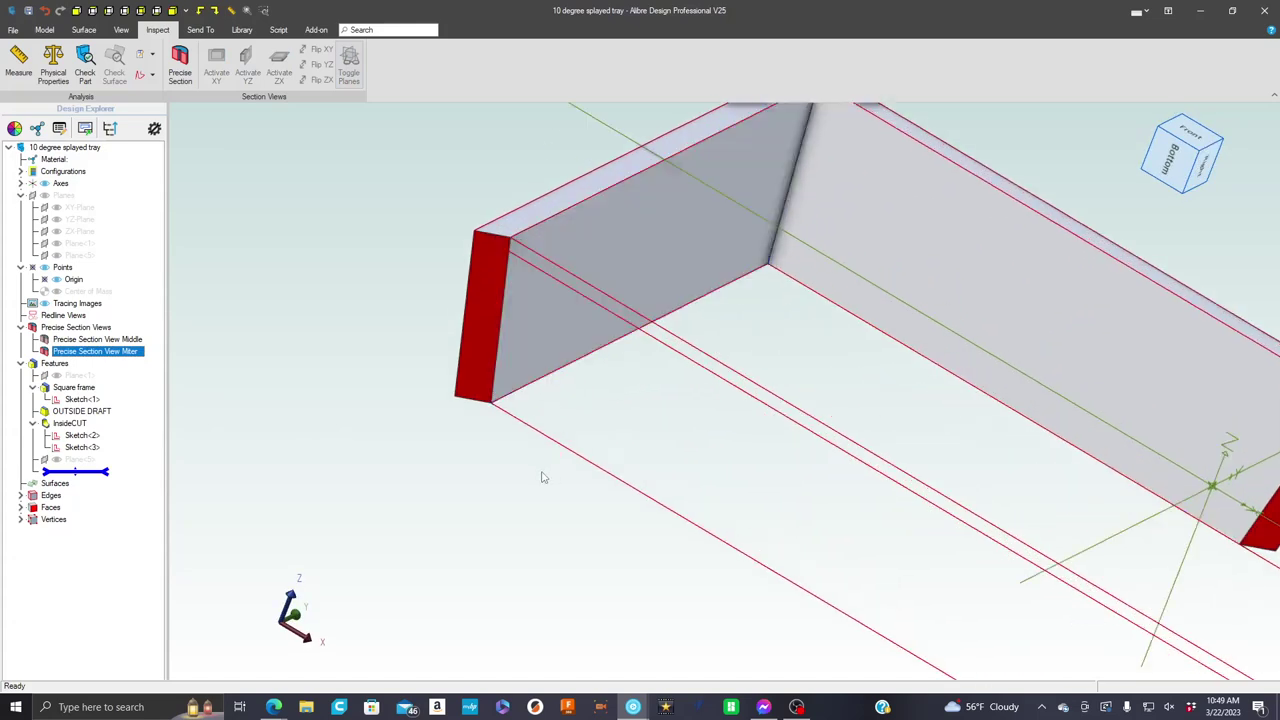
scroll(563, 334, up, 2)
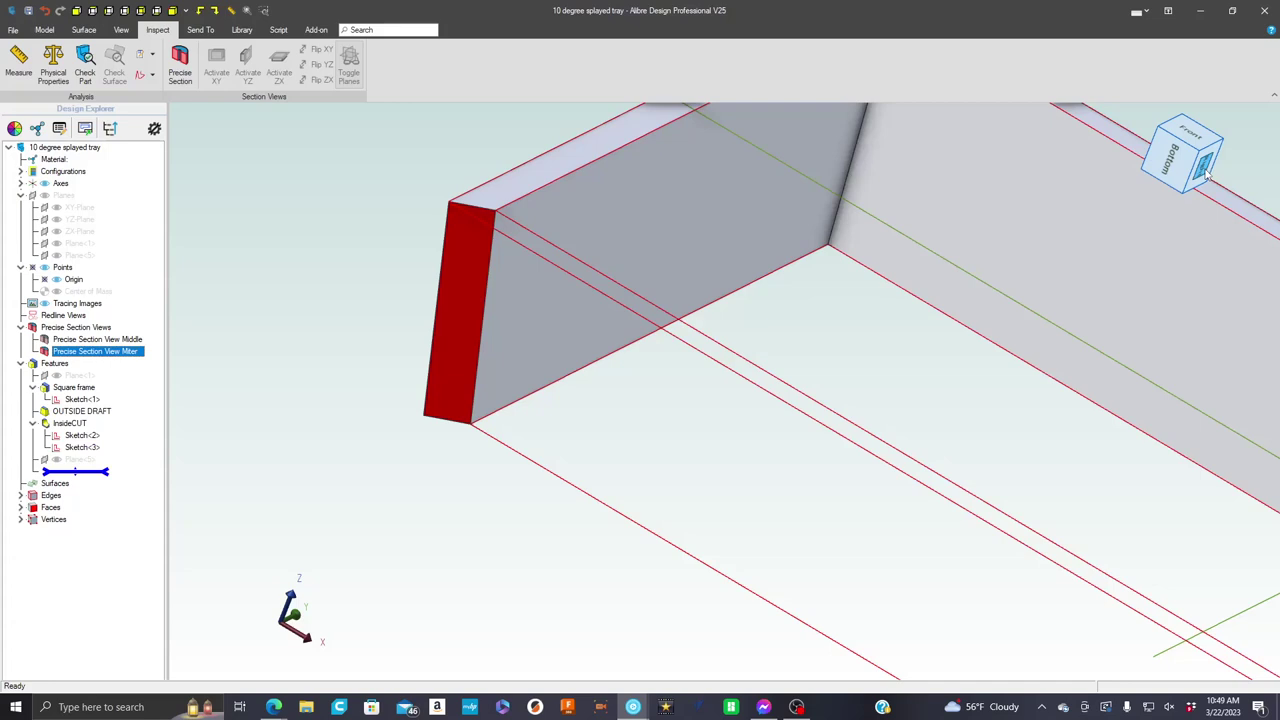
click(1207, 172)
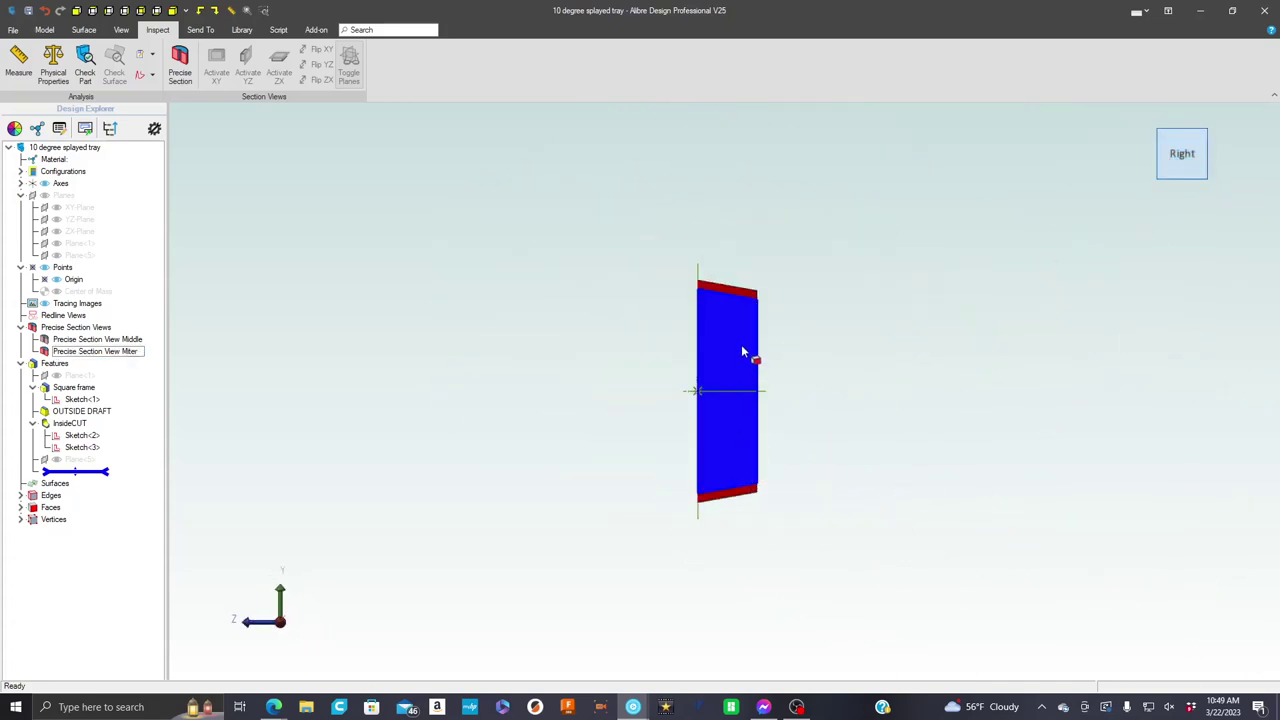
scroll(755, 475, up, 5)
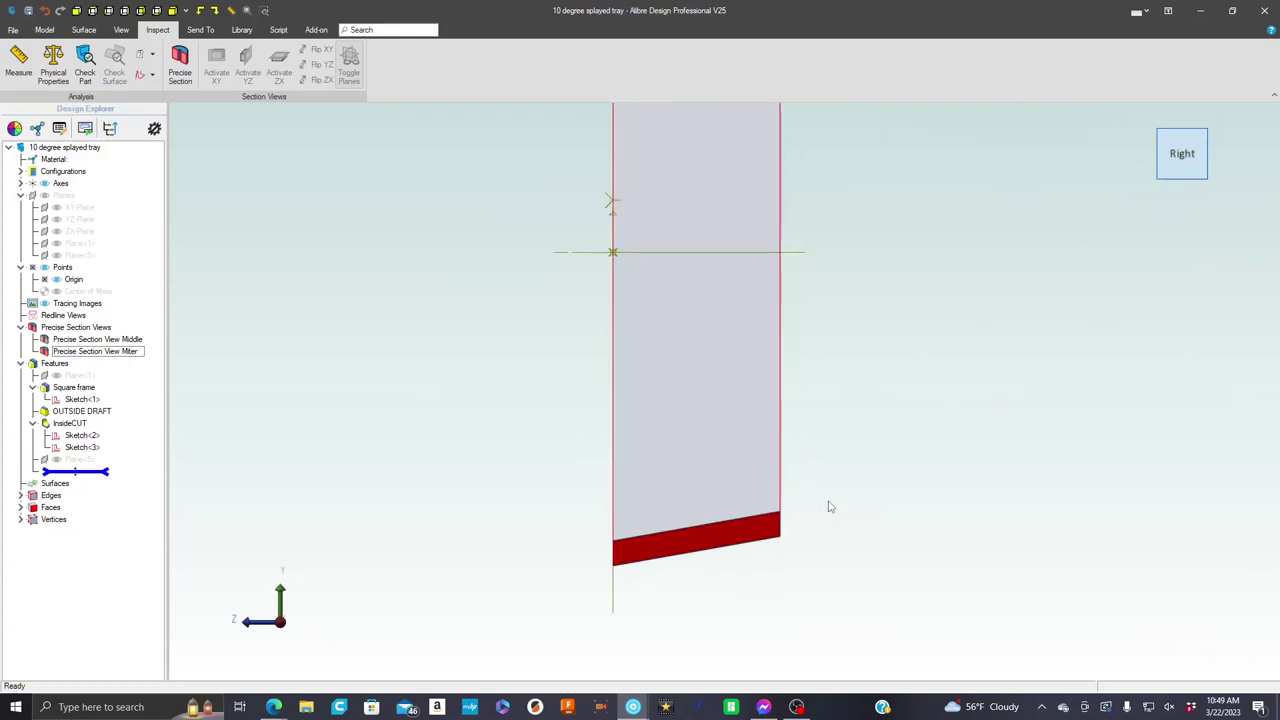
scroll(829, 586, up, 2)
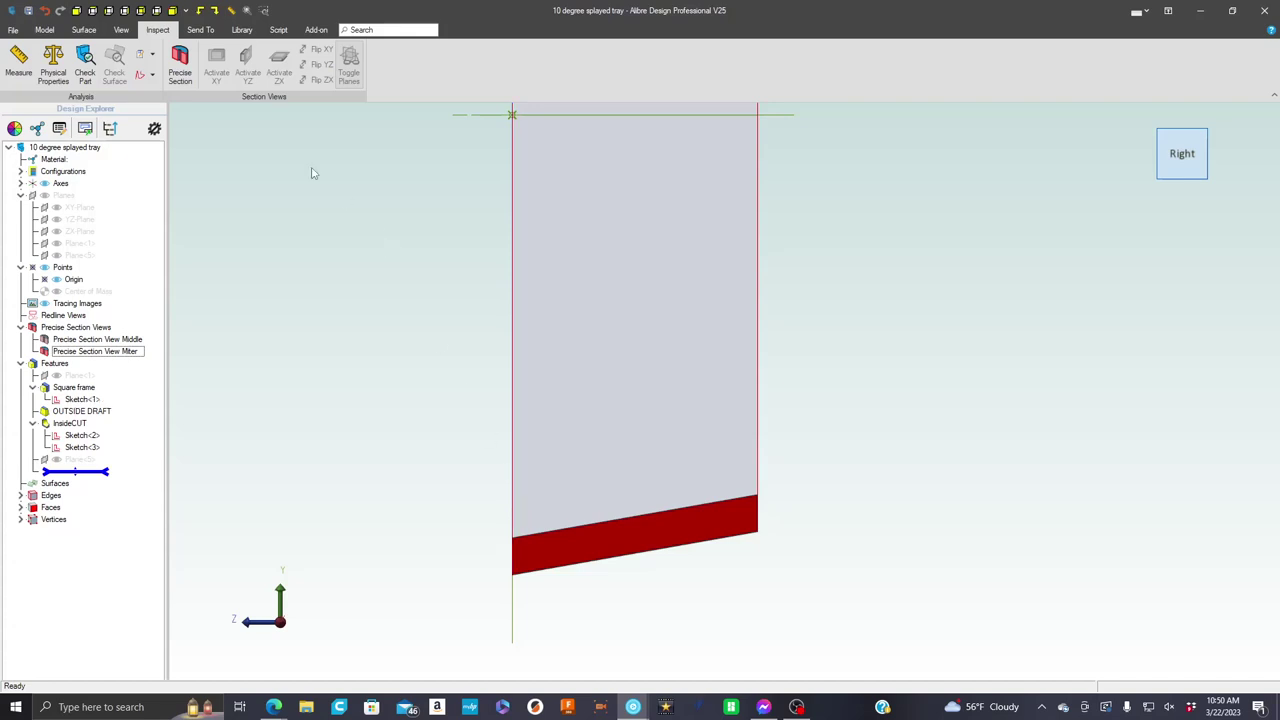
click(22, 63)
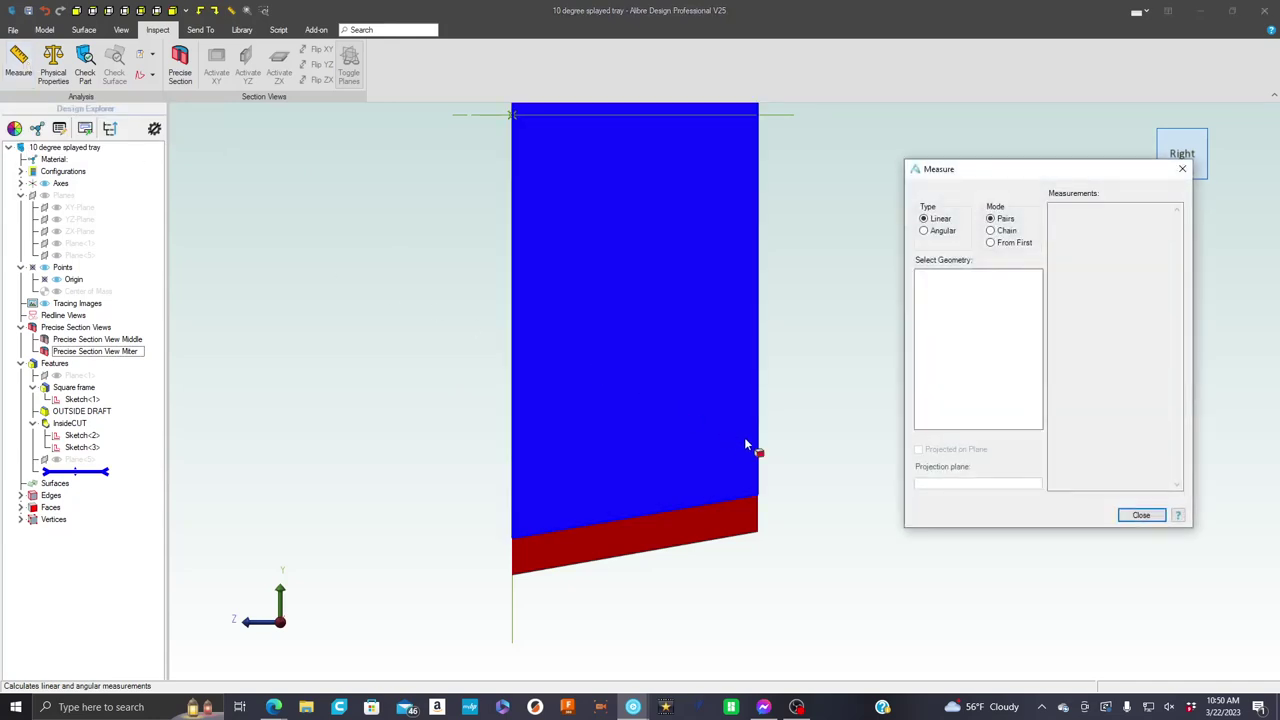
click(925, 231)
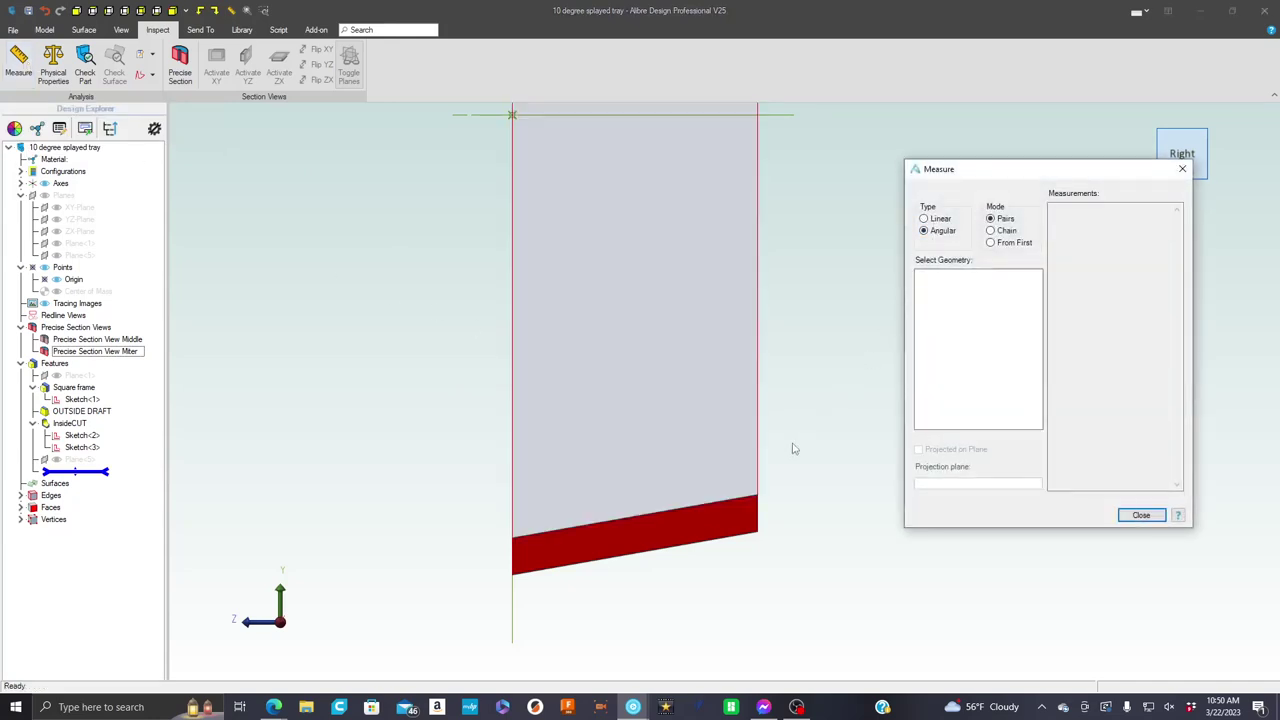
click(759, 490)
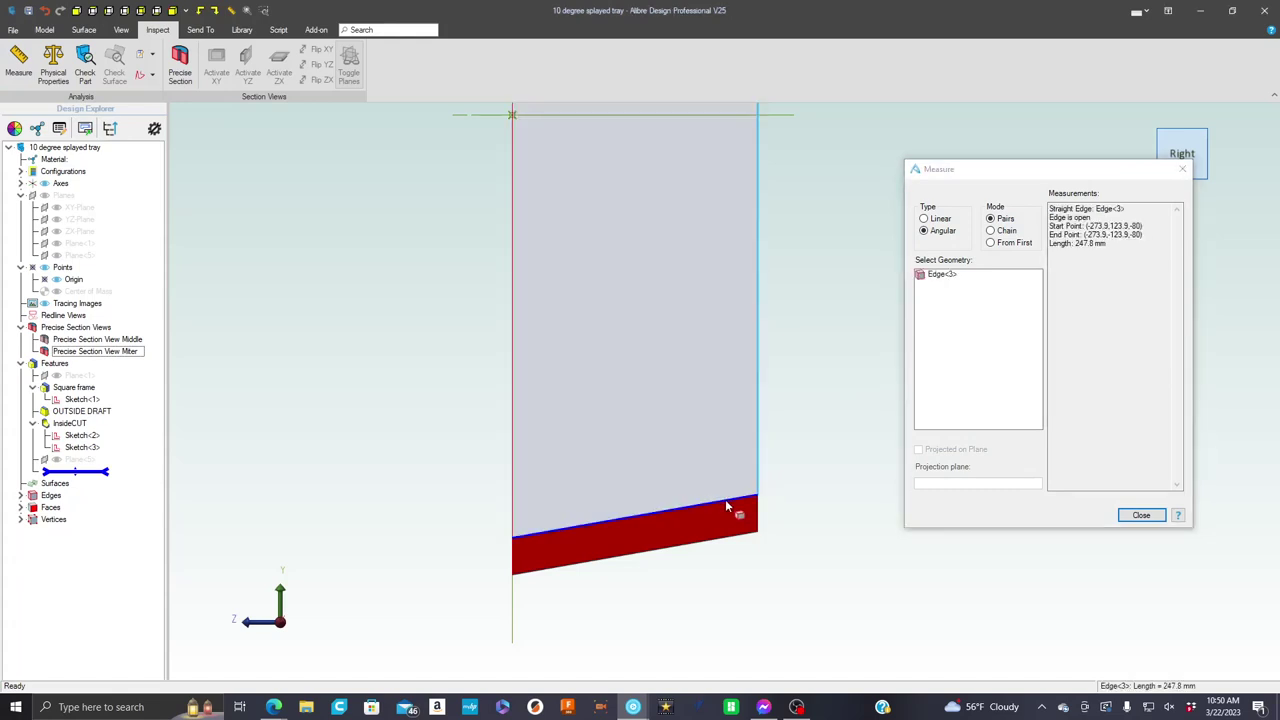
click(726, 505)
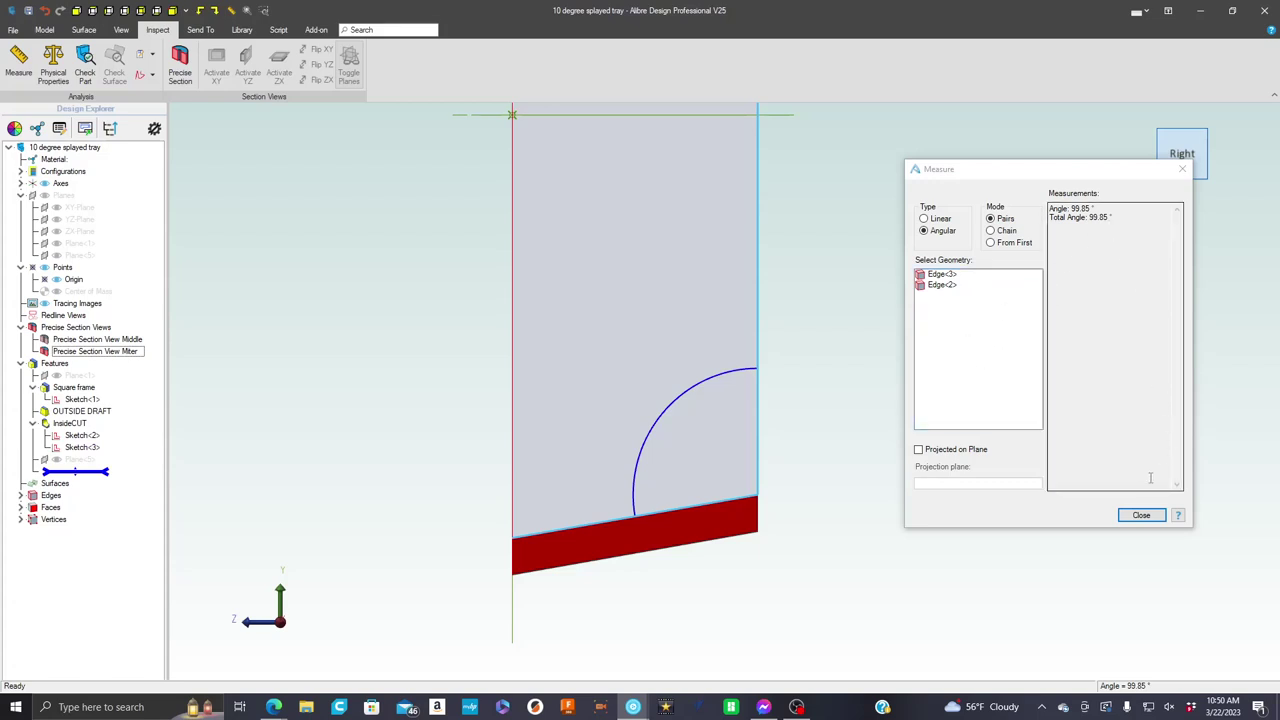
Clear the measured edges and measure the angle between the end wall's inner face and its mitered cut face.
click(968, 280)
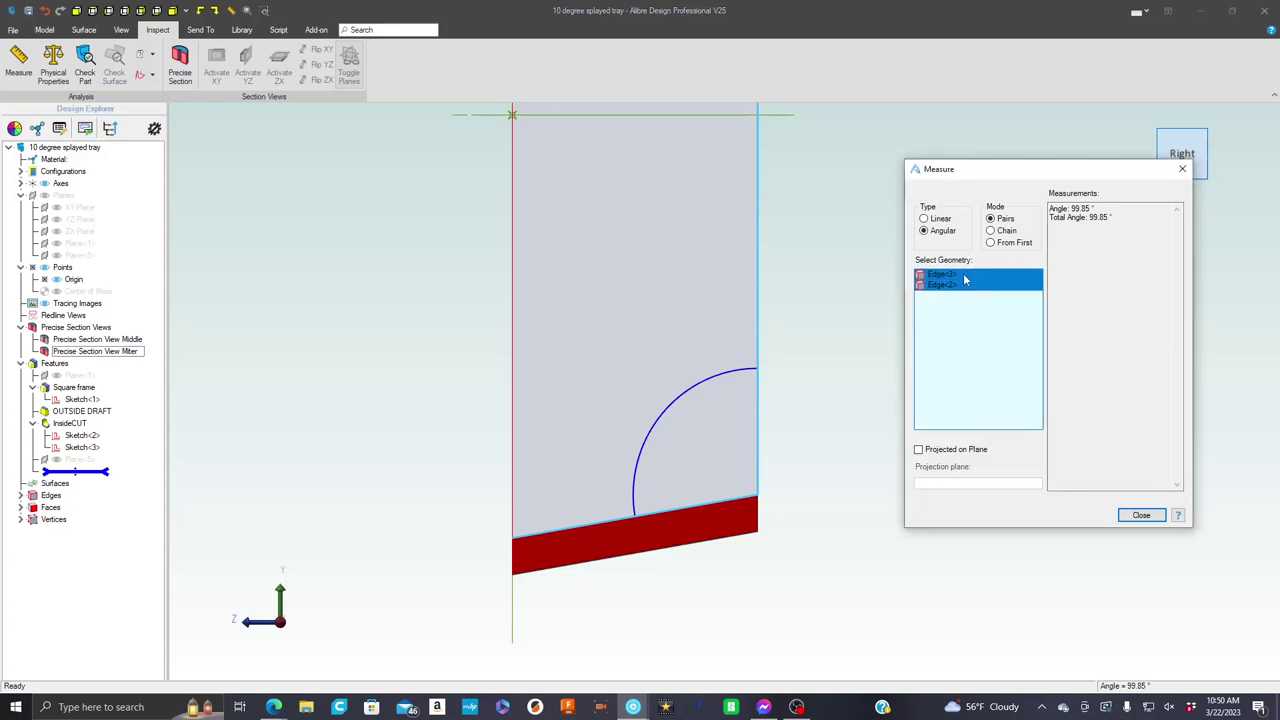
key(Delete)
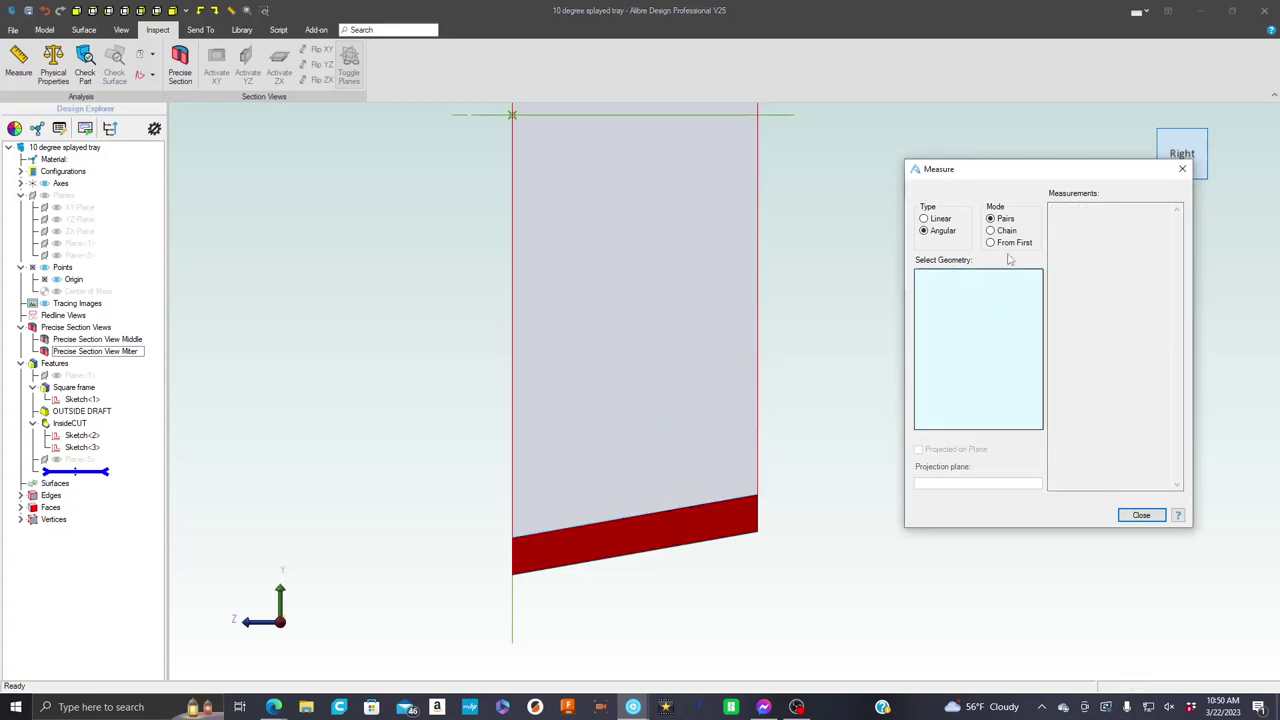
click(1163, 140)
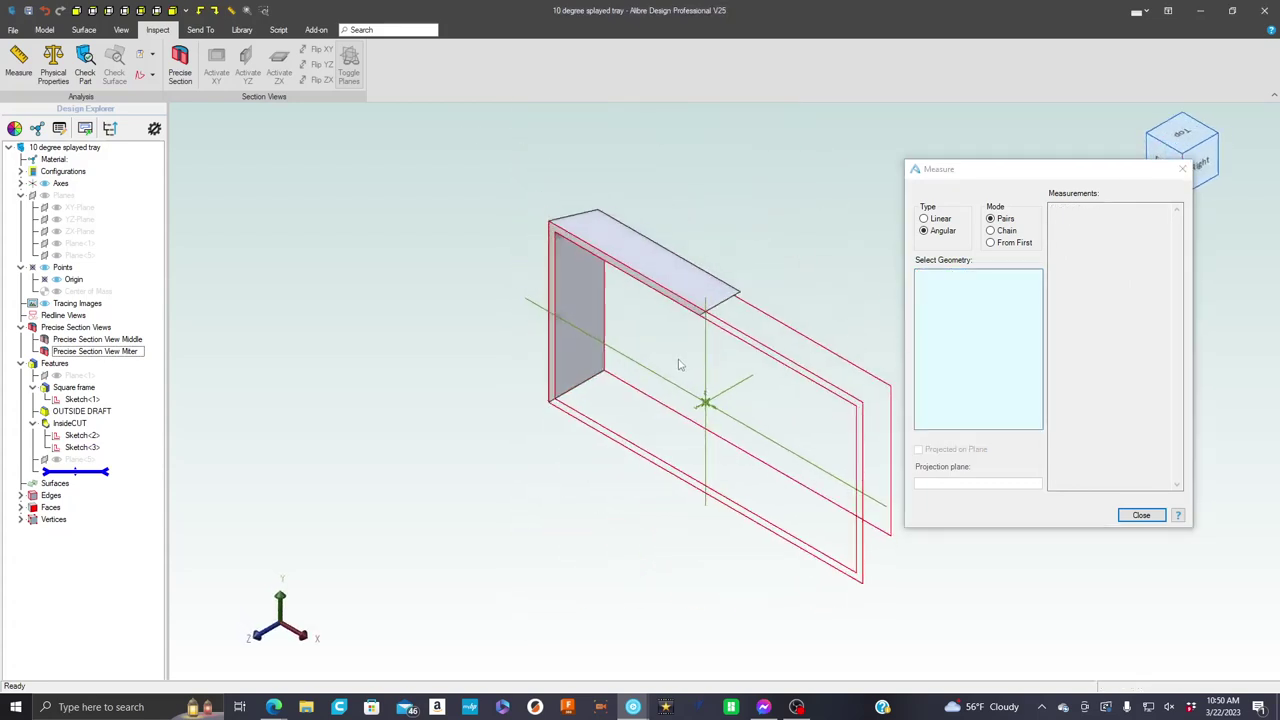
right_drag(680, 366, 674, 274)
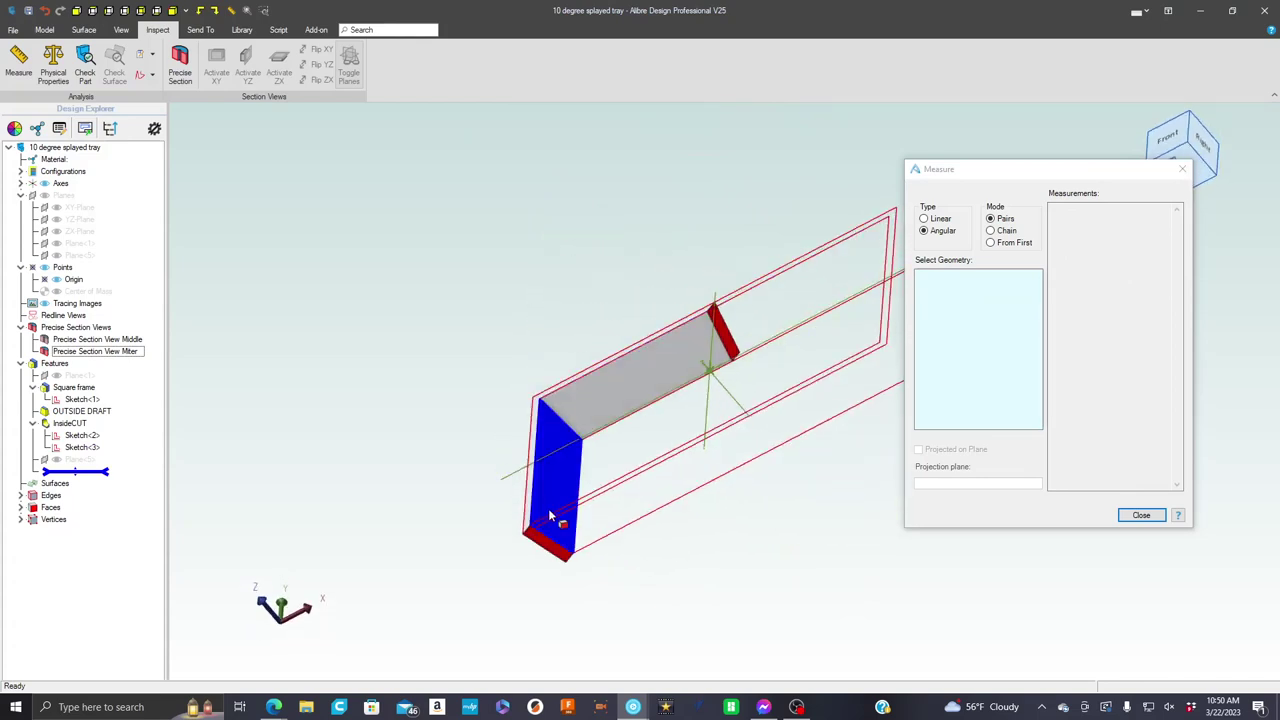
scroll(547, 510, up, 3)
scroll(546, 510, up, 2)
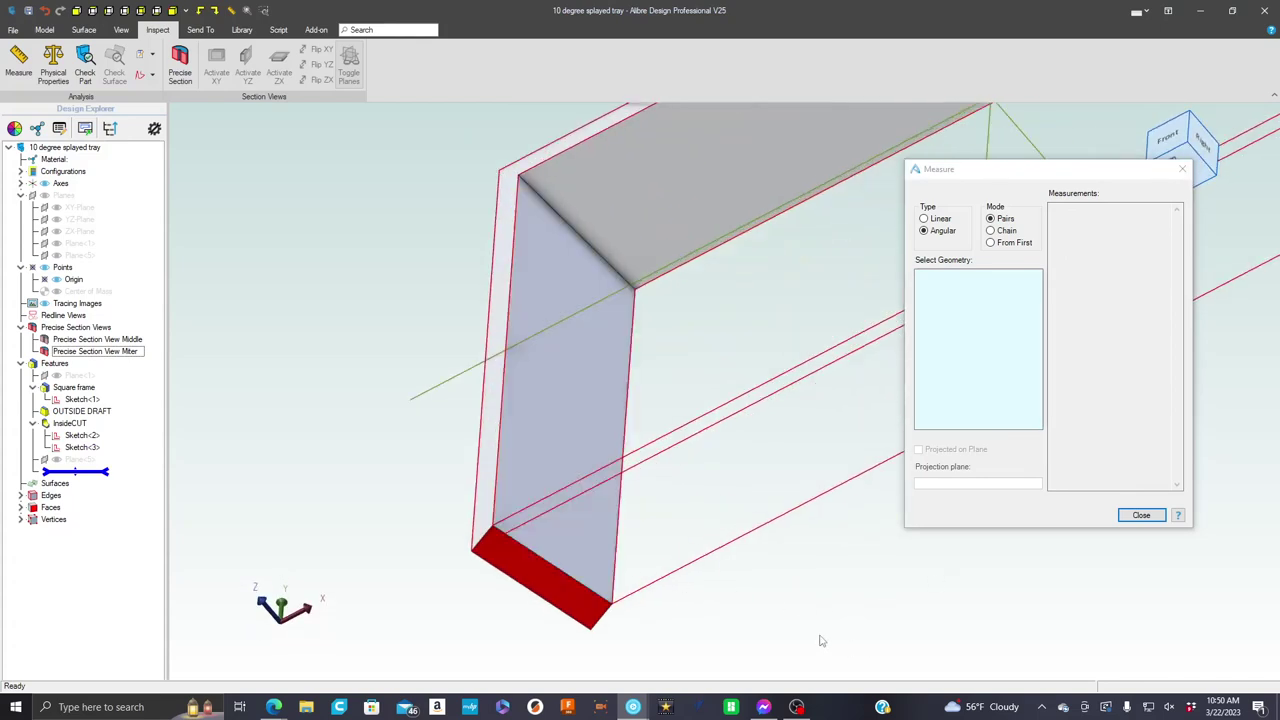
click(536, 586)
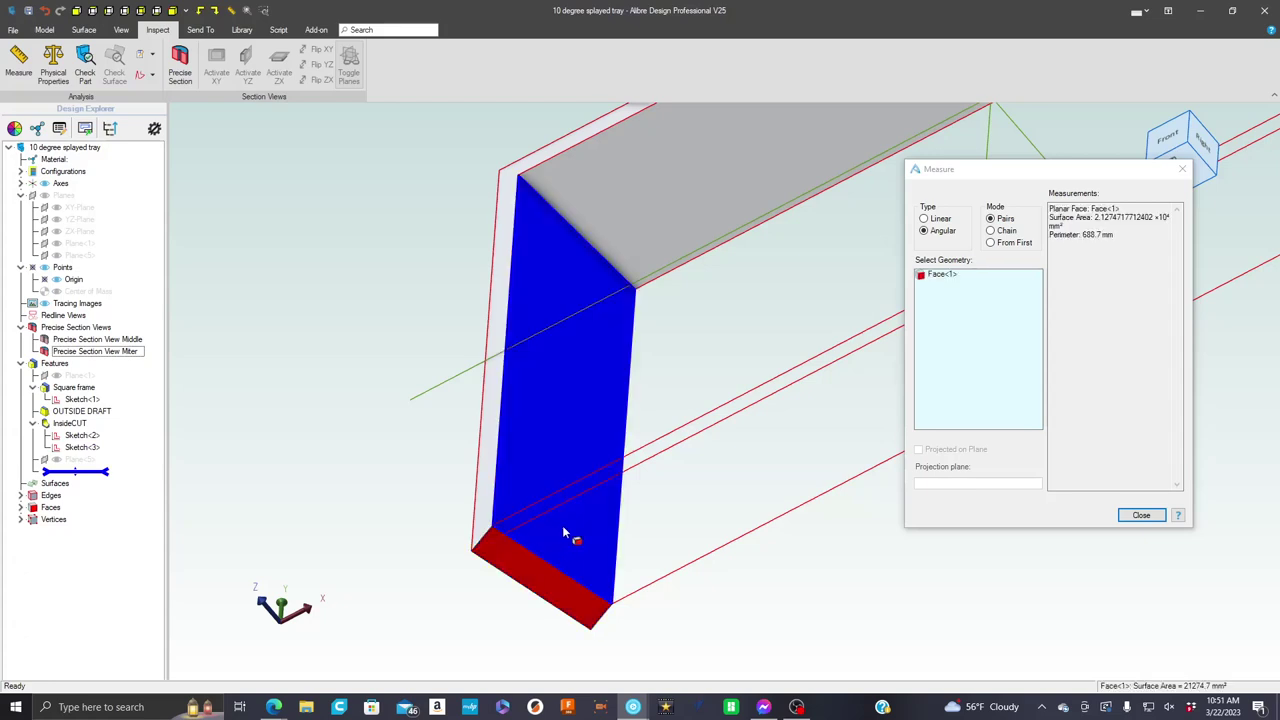
click(546, 583)
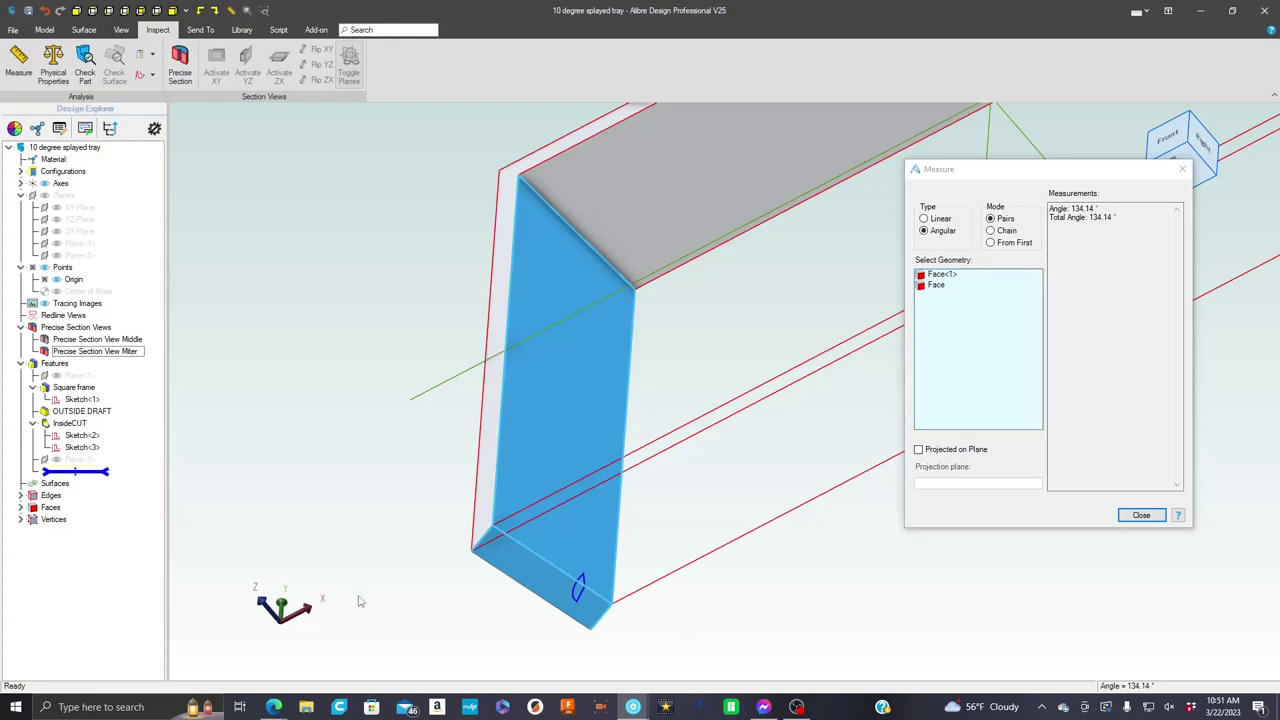
Switch to the splayed_miters.pdf miter cut table in the Edge browser.
mouse_move(272, 708)
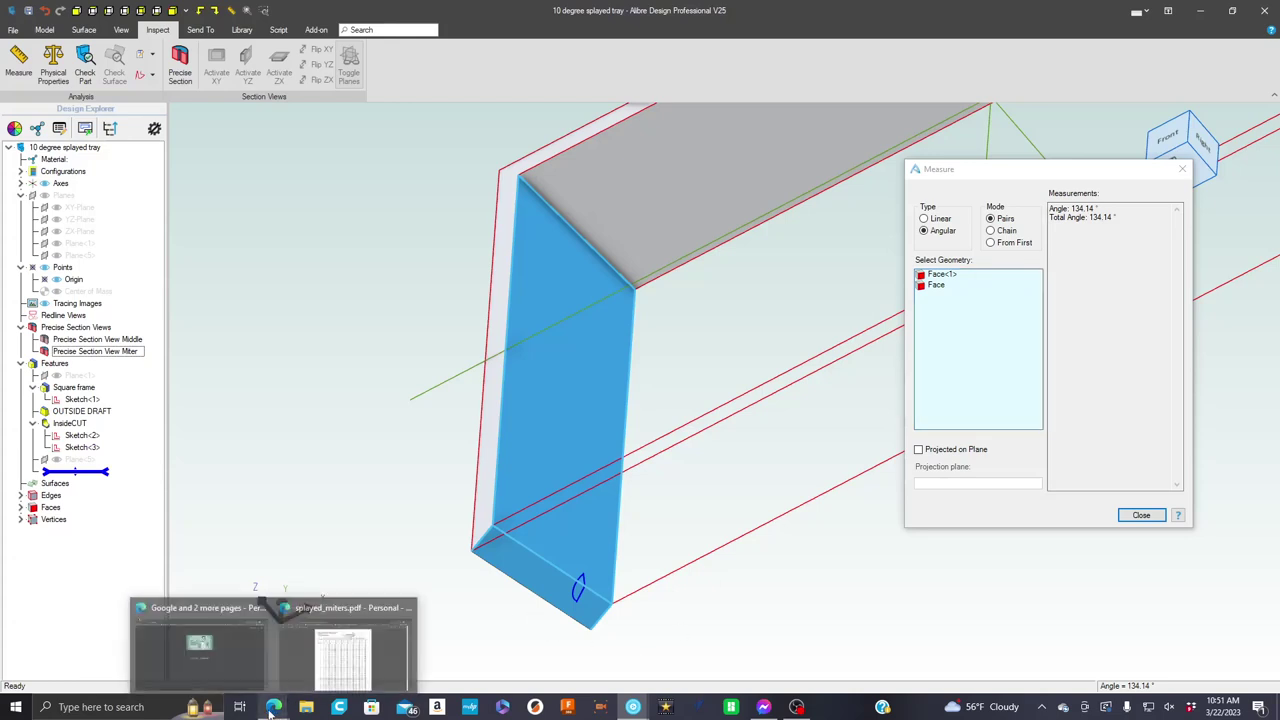
click(337, 663)
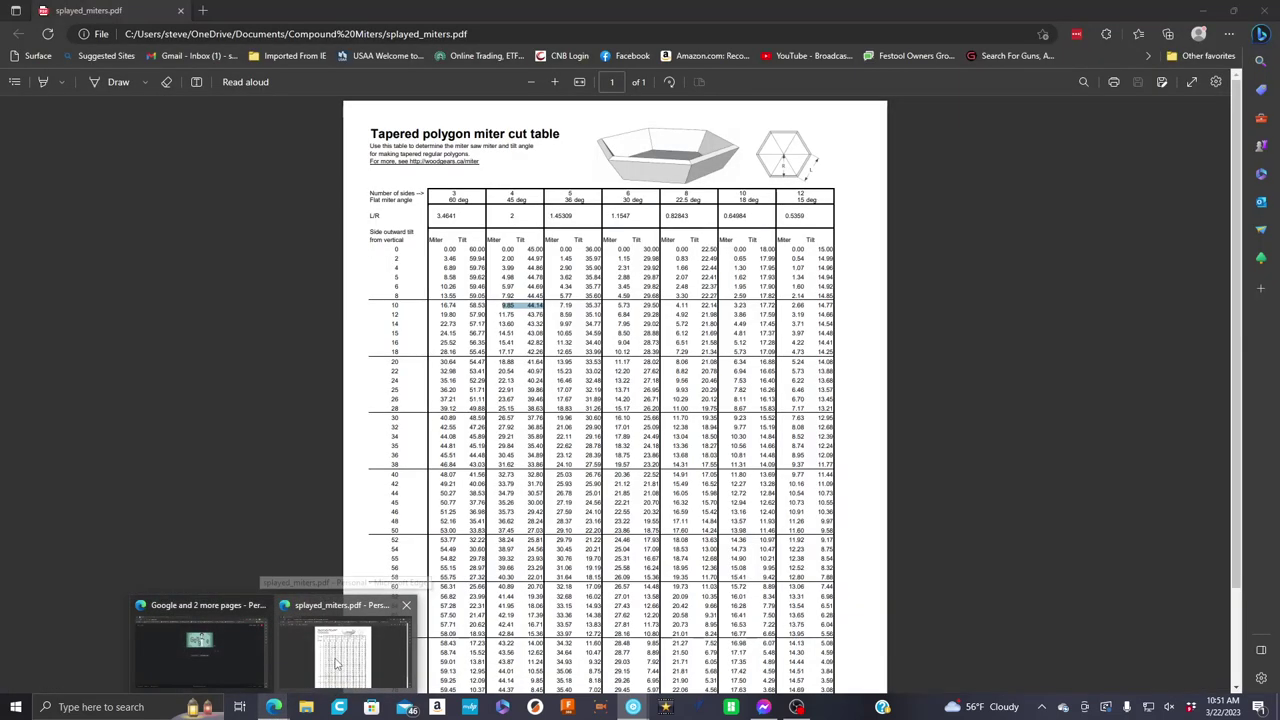